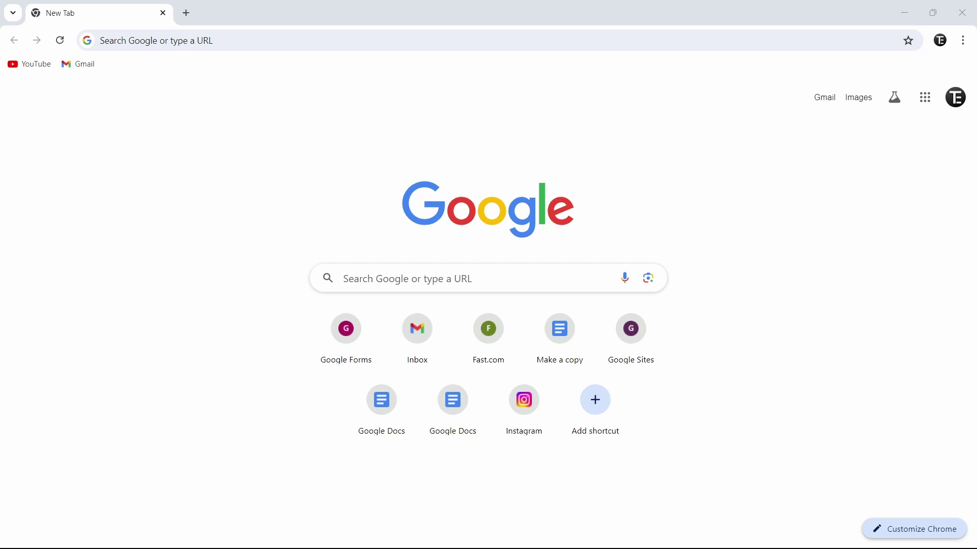
Search Google for 'chrome remote desktop' and open the official remotedesktop.google.com result.
click(289, 134)
click(256, 44)
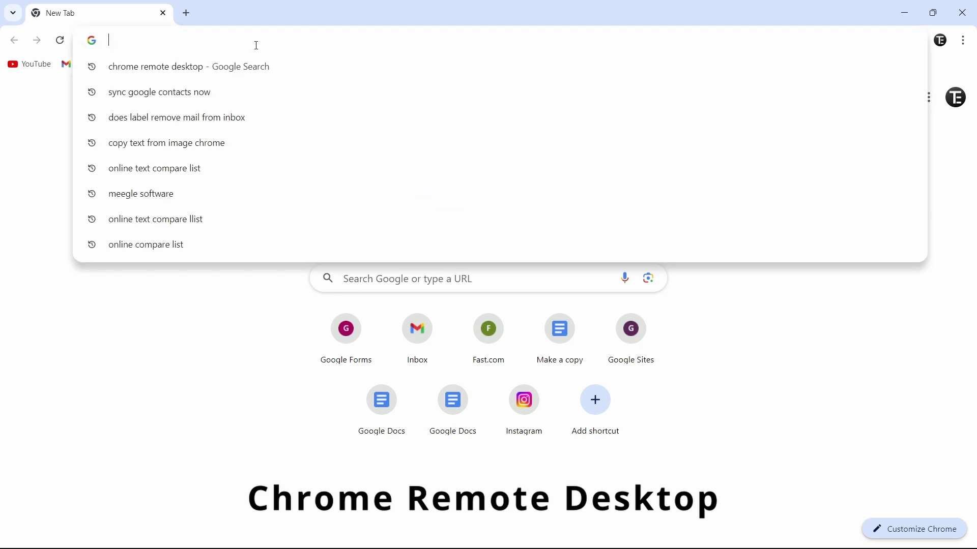
text(chr)
key(Return)
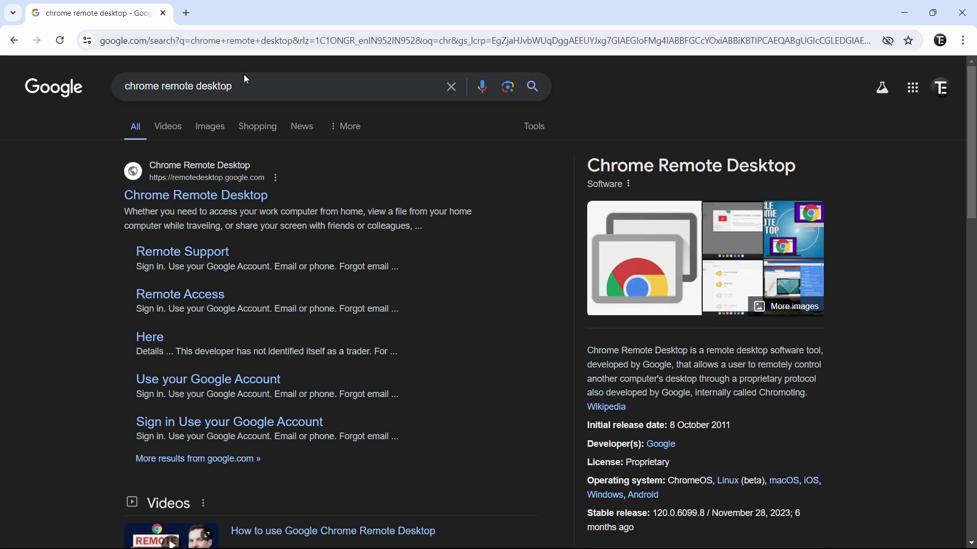
click(190, 196)
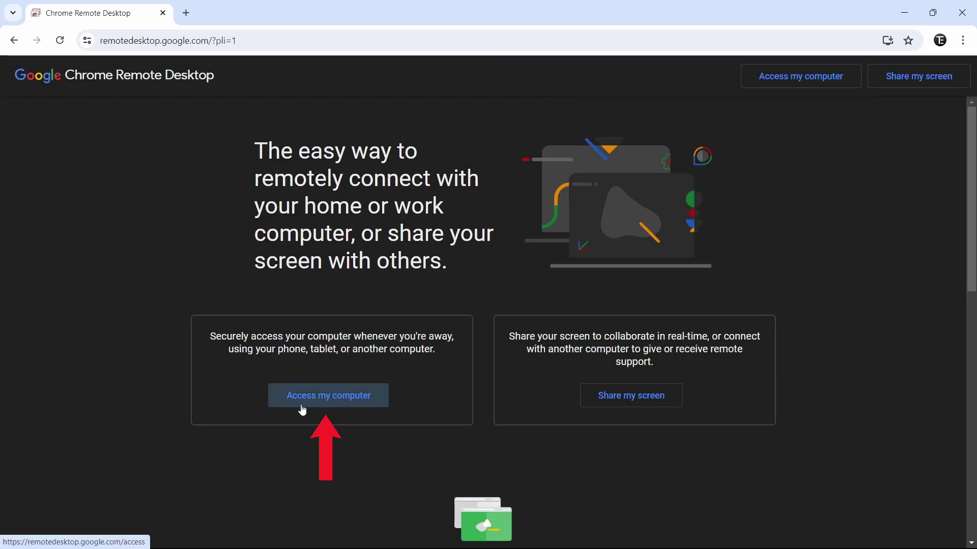
Choose Access my computer and request the Chrome Remote Desktop extension download.
click(351, 405)
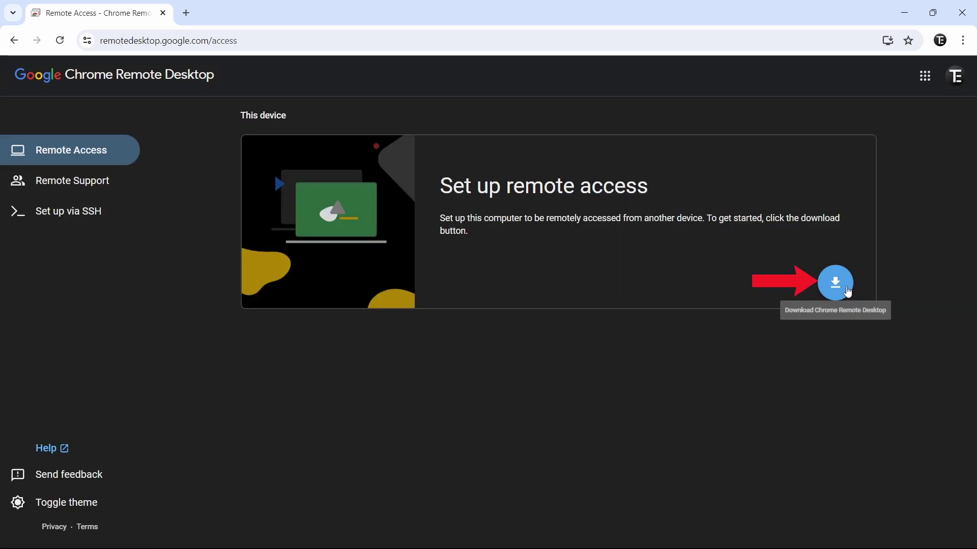
click(836, 283)
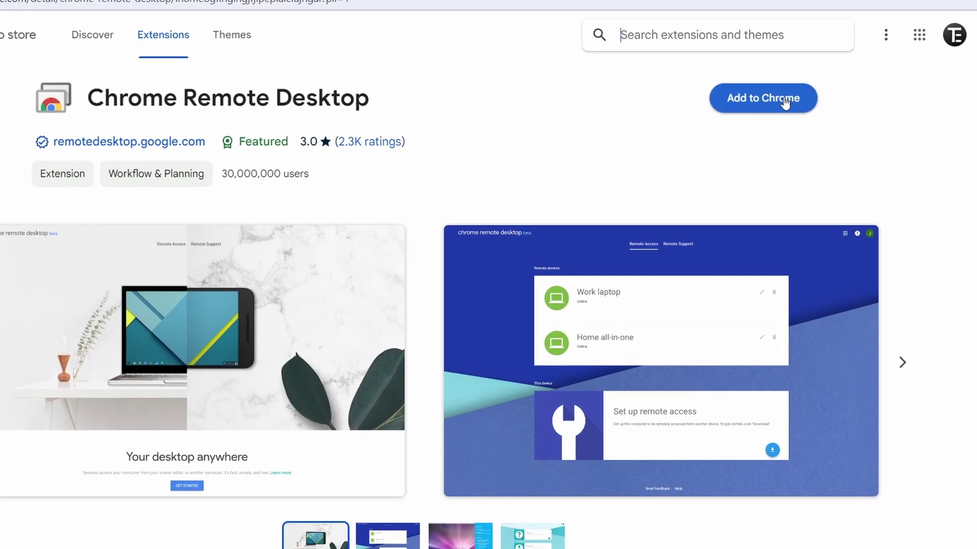
Install the Chrome Remote Desktop extension via Add to Chrome and confirm Add extension.
click(772, 103)
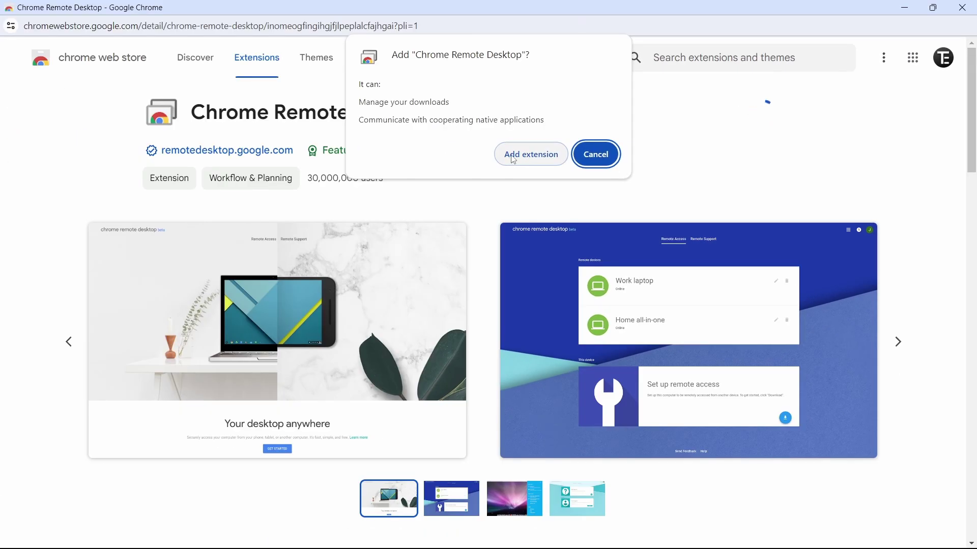
click(530, 157)
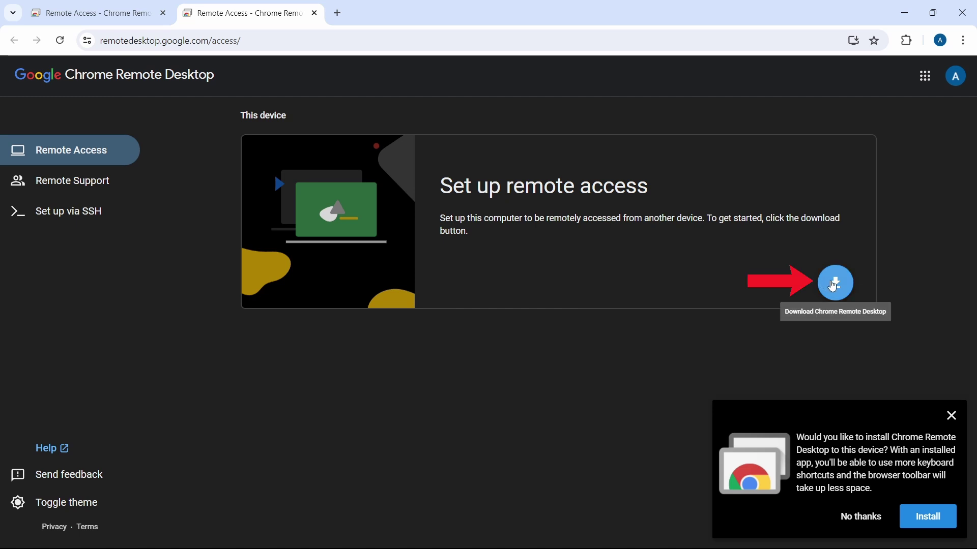
Download the remote desktop host installer and save it to the Downloads folder.
click(828, 285)
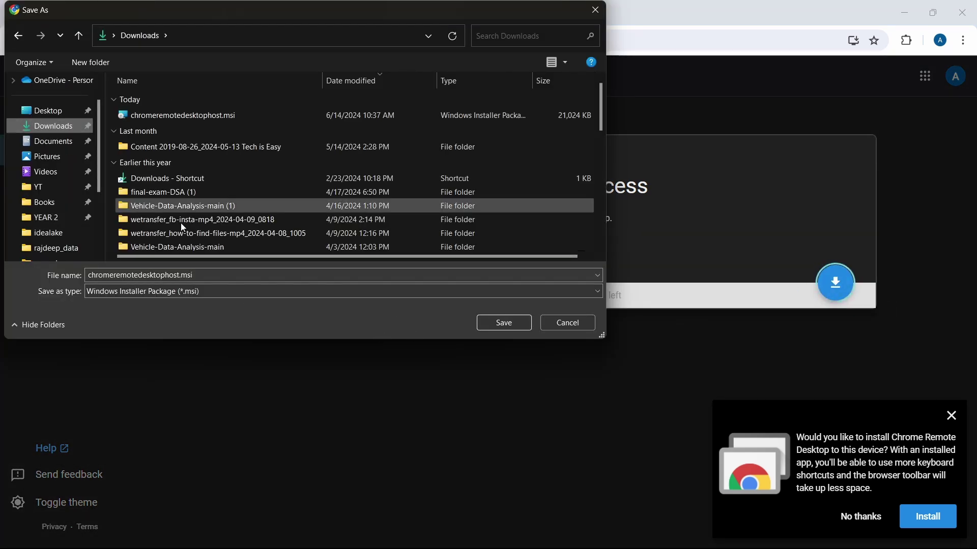
click(497, 323)
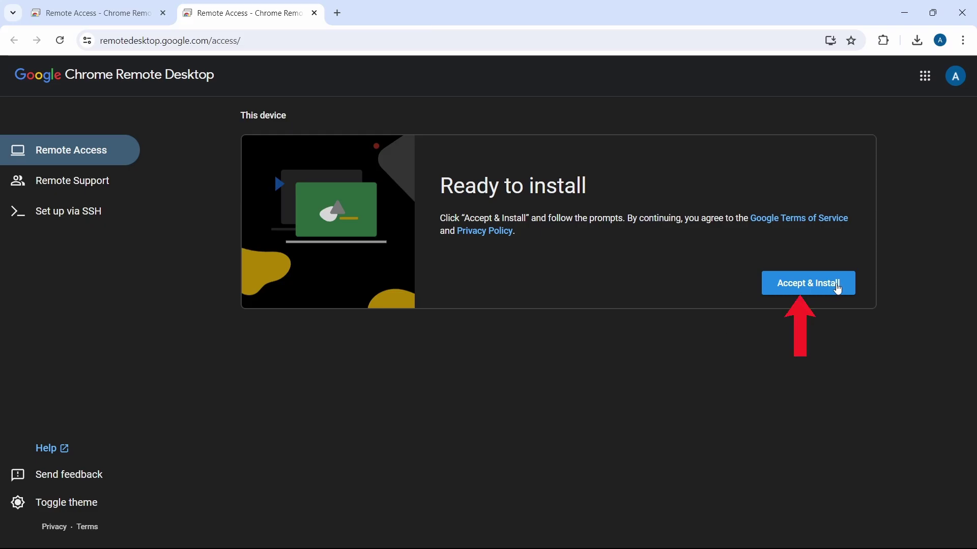
Accept the terms to install, then name this computer 'Aadit'.
click(785, 288)
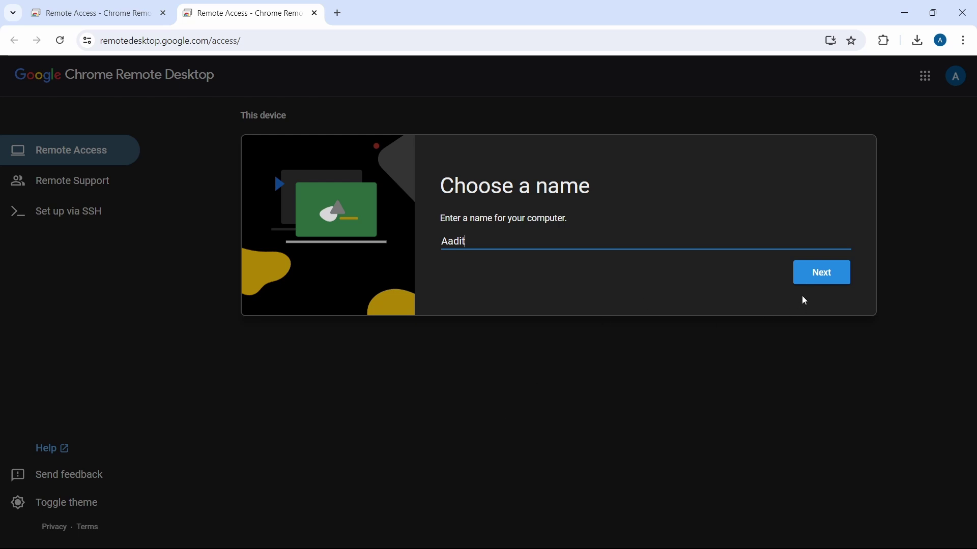
click(813, 282)
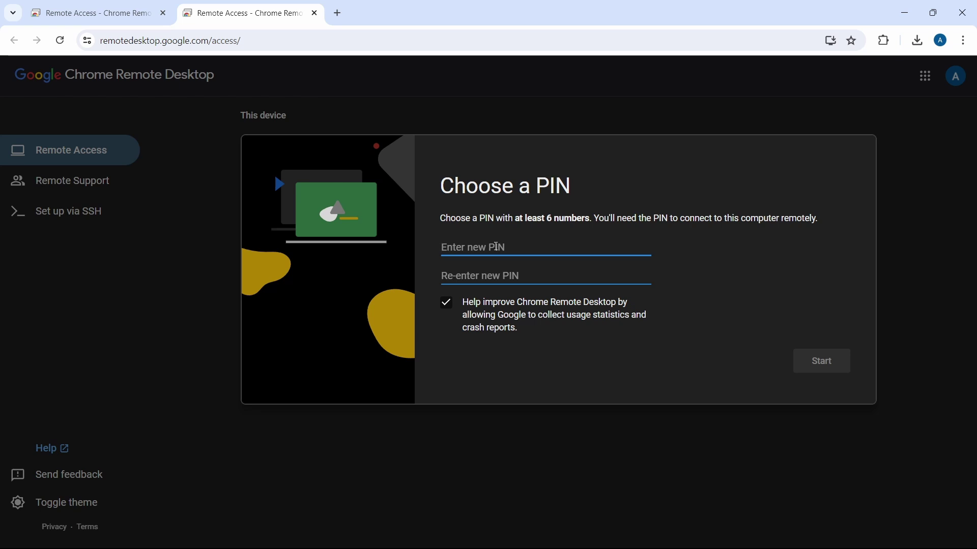
Enter and confirm a six-digit PIN, then start remote access for Aadit.
key(Tab)
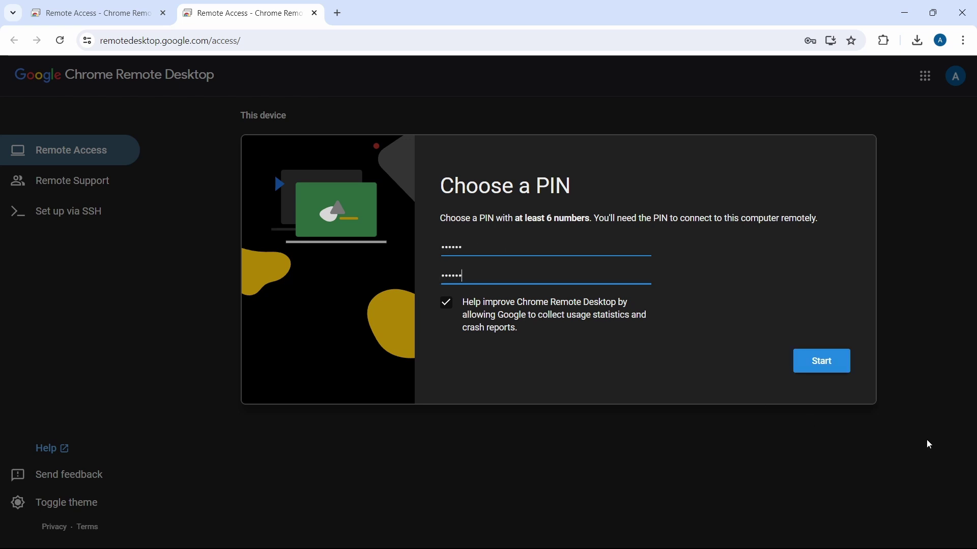
click(823, 366)
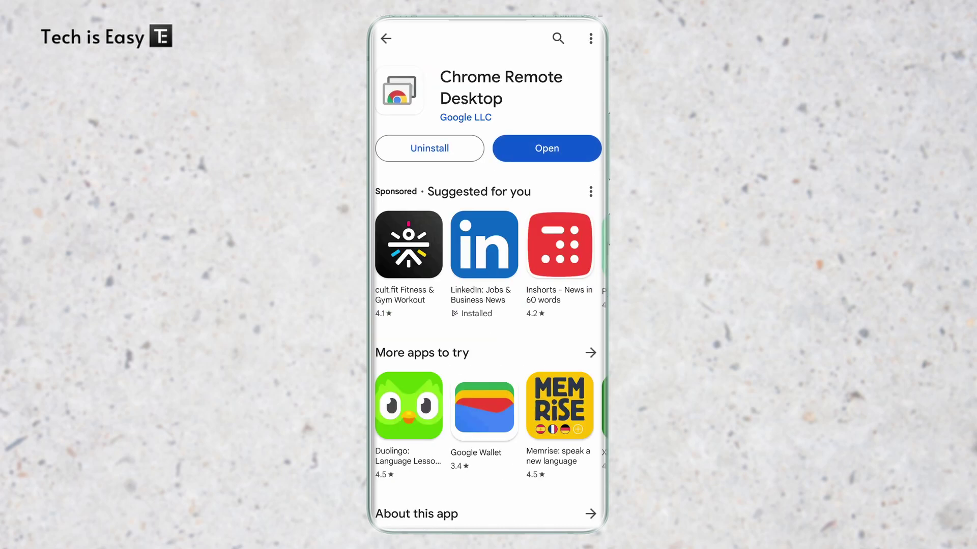
Open the installed Chrome Remote Desktop app from its Play Store page on the phone.
click(546, 148)
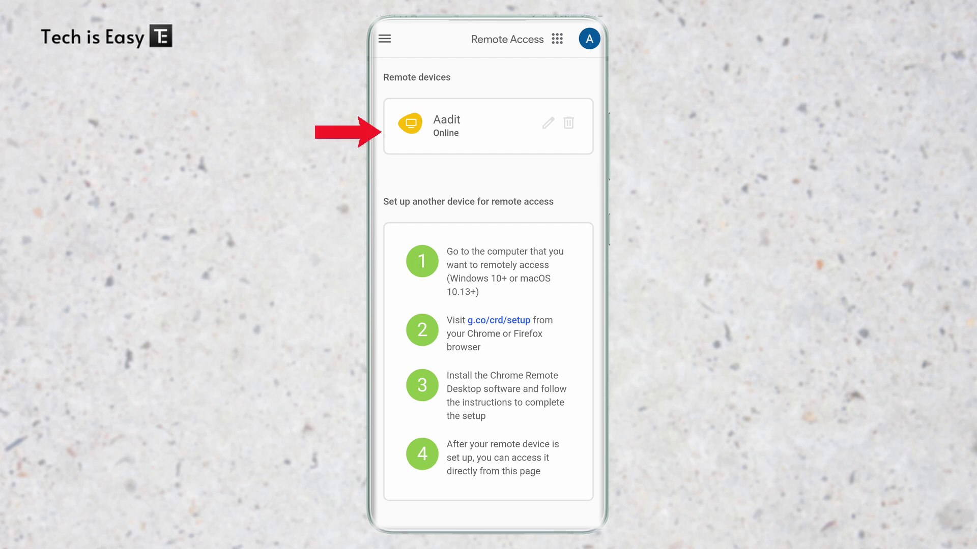
Connect to Aadit from the phone by entering its six-digit PIN.
click(471, 142)
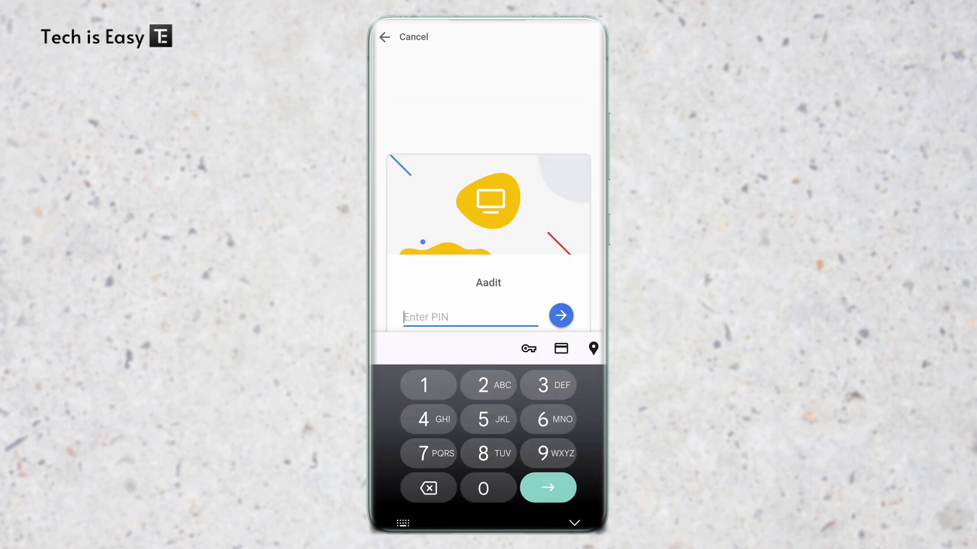
click(428, 385)
click(488, 385)
click(548, 385)
click(428, 419)
click(488, 419)
click(548, 419)
click(548, 488)
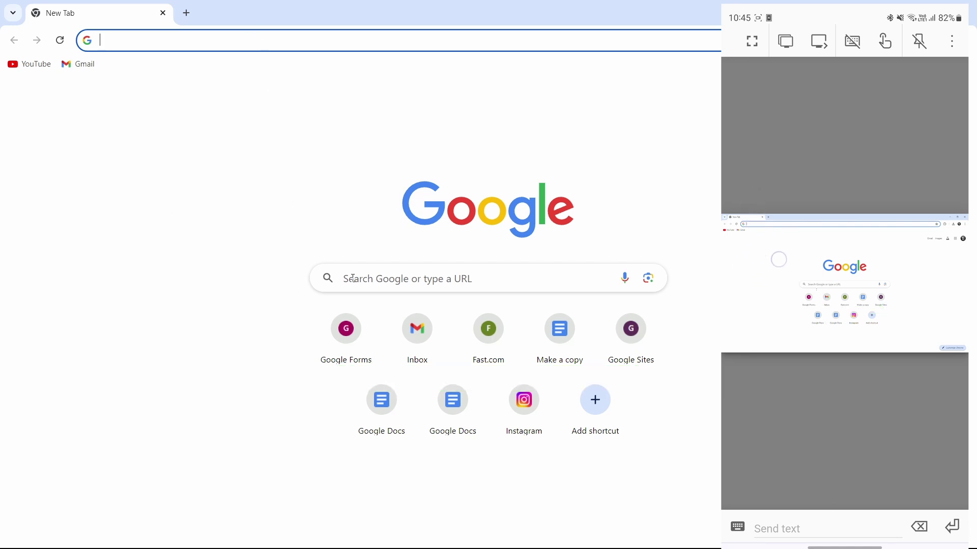
Remotely open the Gmail inbox from the New Tab shortcut, then add a blank tab.
click(410, 339)
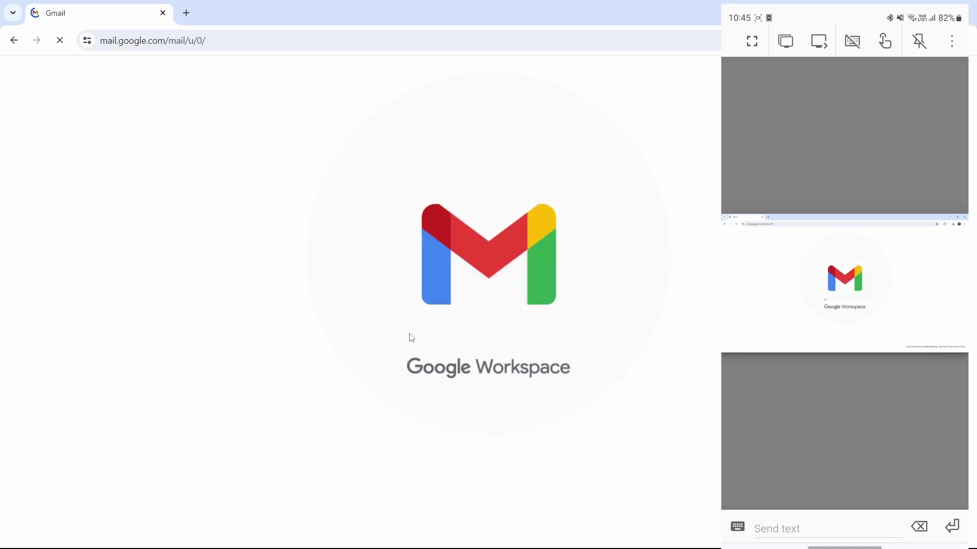
click(181, 8)
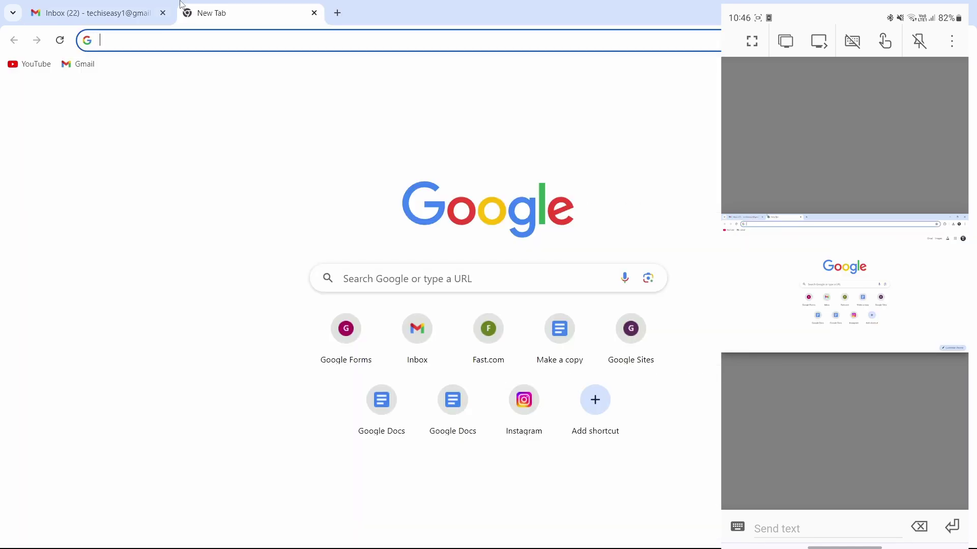